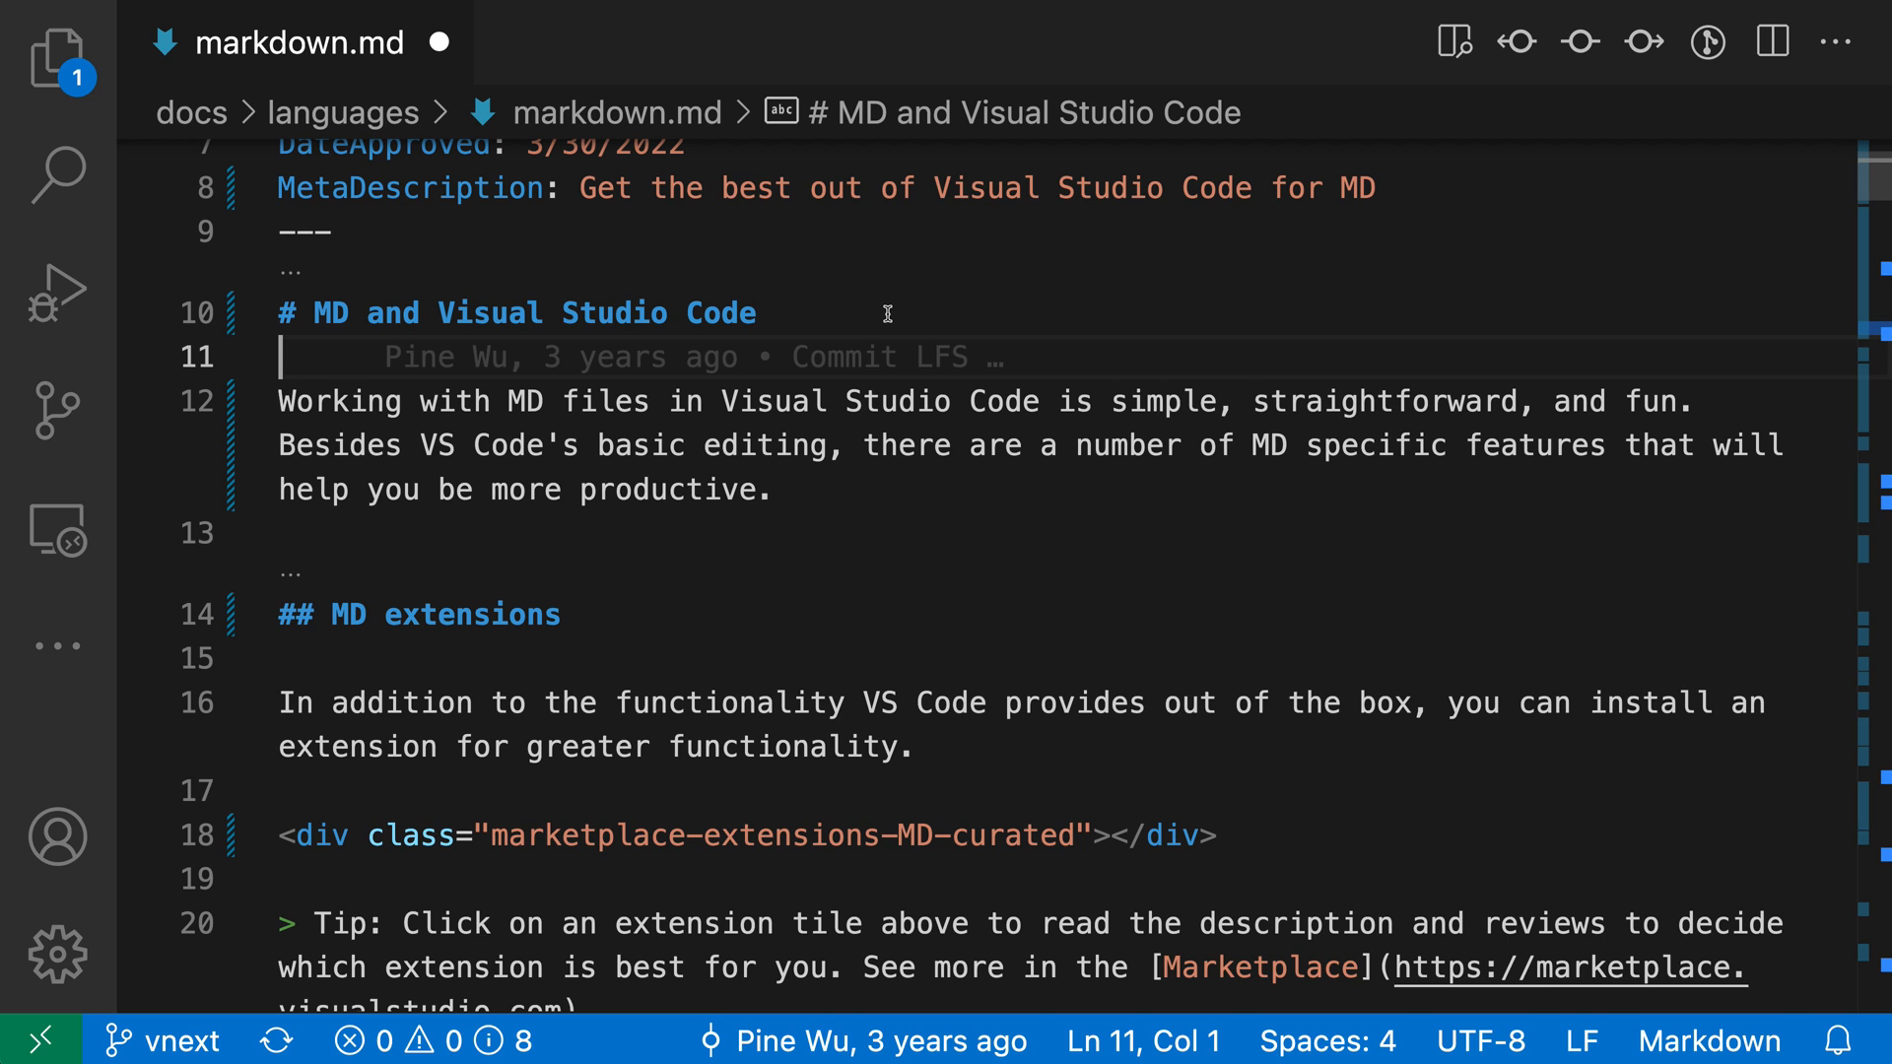
Step: Run 'File: Compare Active File with Saved' from the Command Palette for markdown.md
{"action": "key", "text": "super+shift+p"}
{"action": "type", "text": "compare active"}
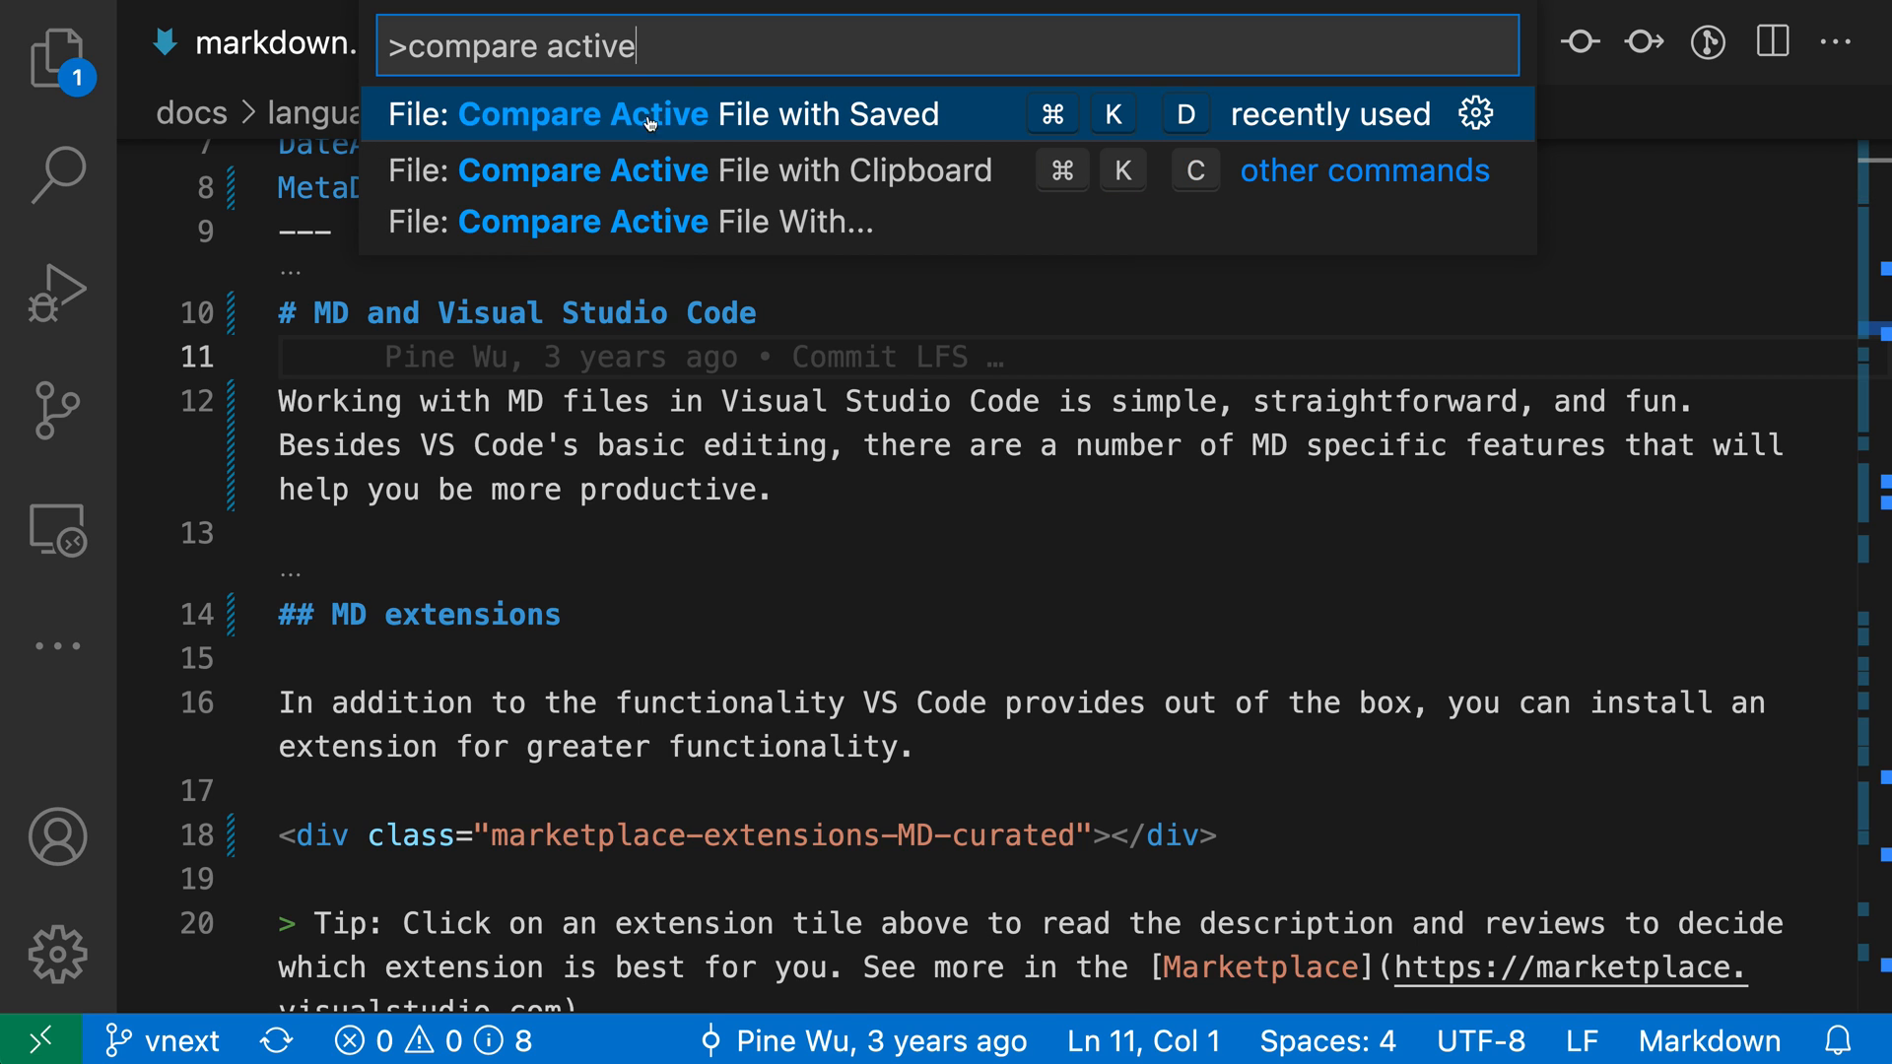
{"action": "left_click", "coordinate": [912, 125]}
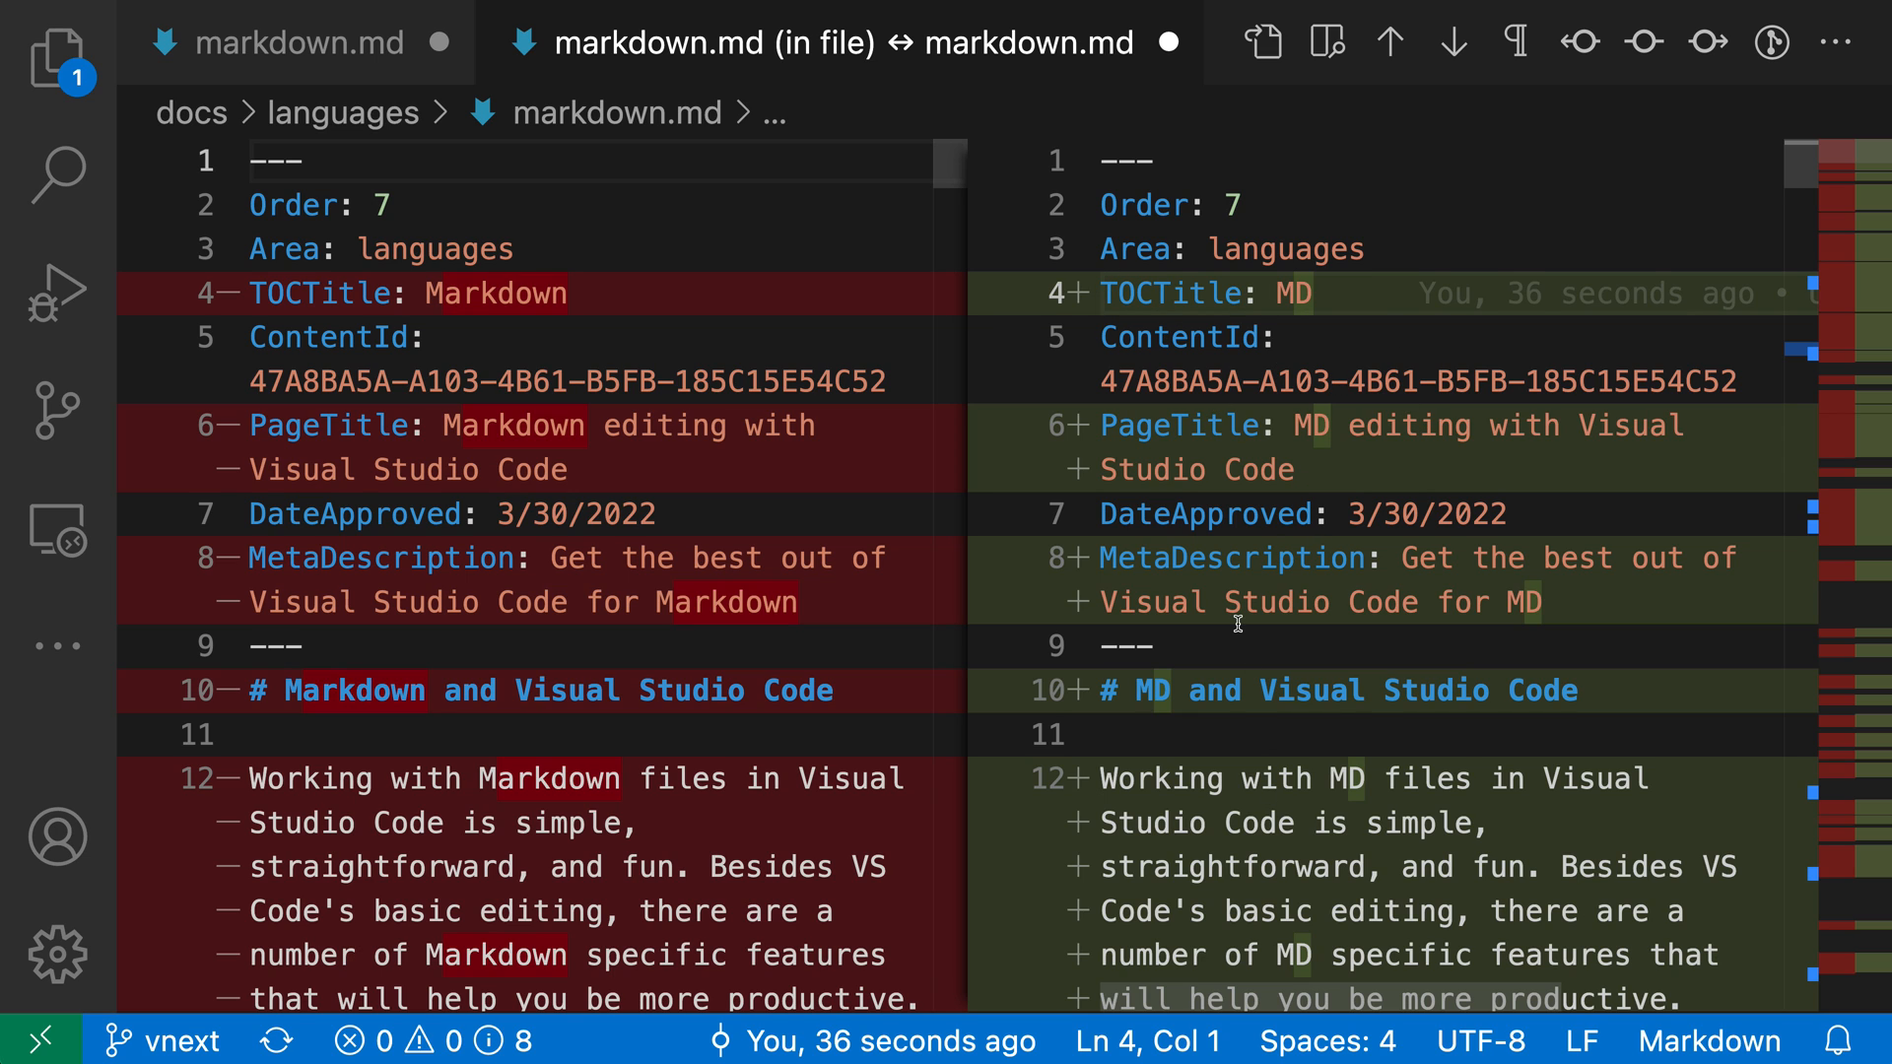
Step: Glance at the plain markdown.md editor, then return to the comparison with its saved version
{"action": "left_click", "coordinate": [290, 54]}
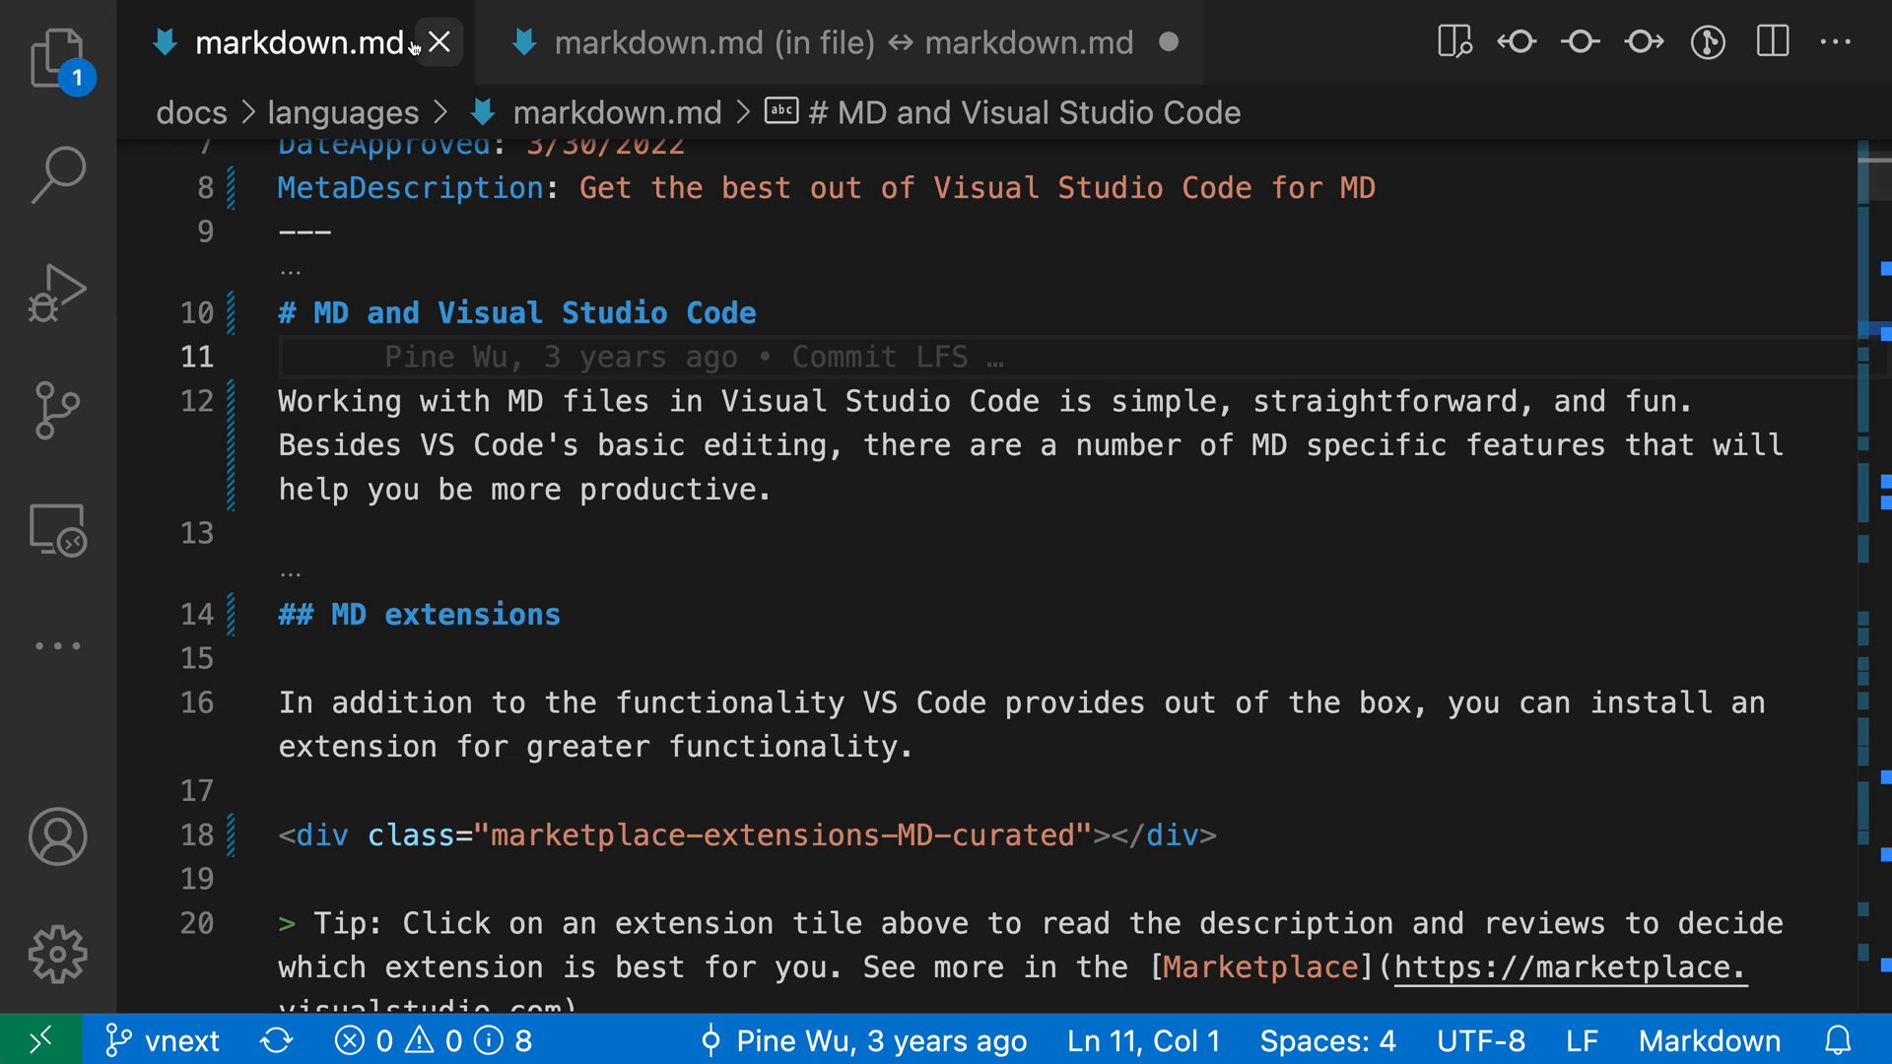
{"action": "left_click", "coordinate": [796, 58]}
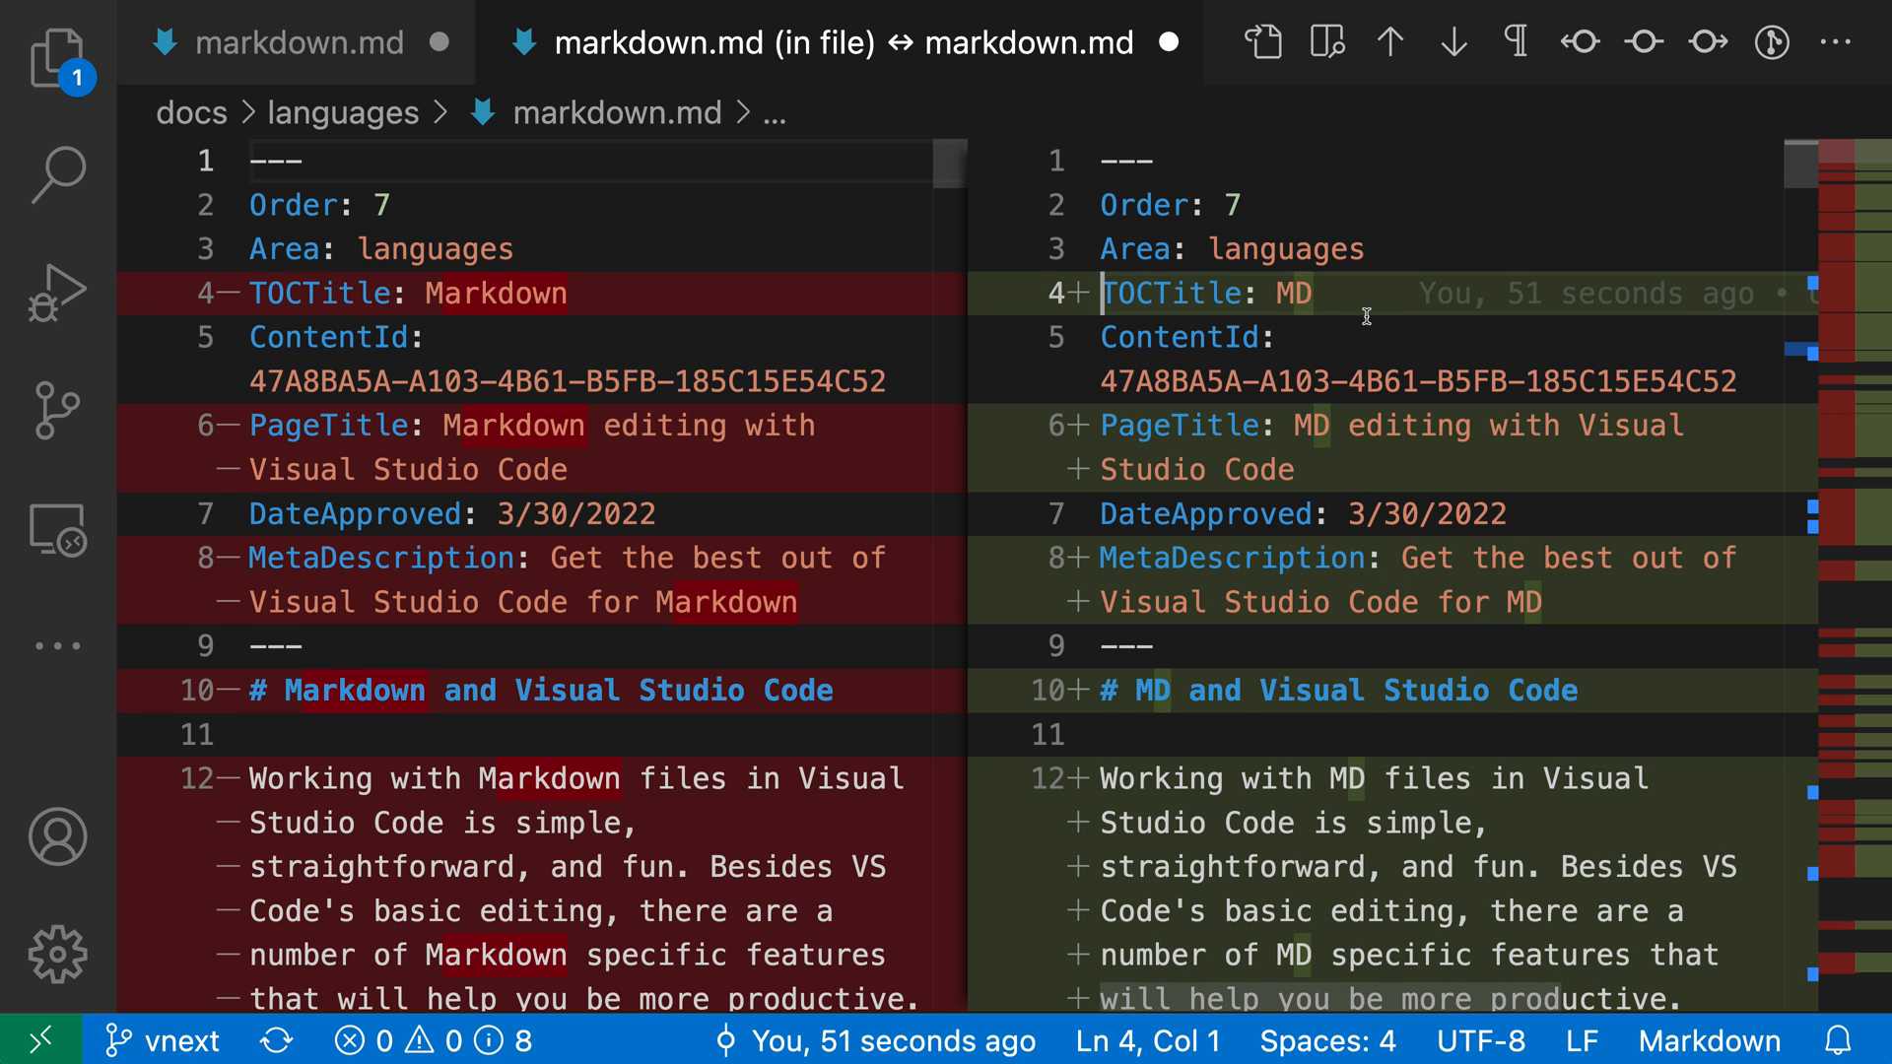
{"action": "scroll", "coordinate": [1407, 381], "scroll_direction": "down", "scroll_amount": 5}
{"action": "scroll", "coordinate": [1407, 380], "scroll_direction": "down", "scroll_amount": 3}
{"action": "scroll", "coordinate": [1407, 381], "scroll_direction": "down", "scroll_amount": 3}
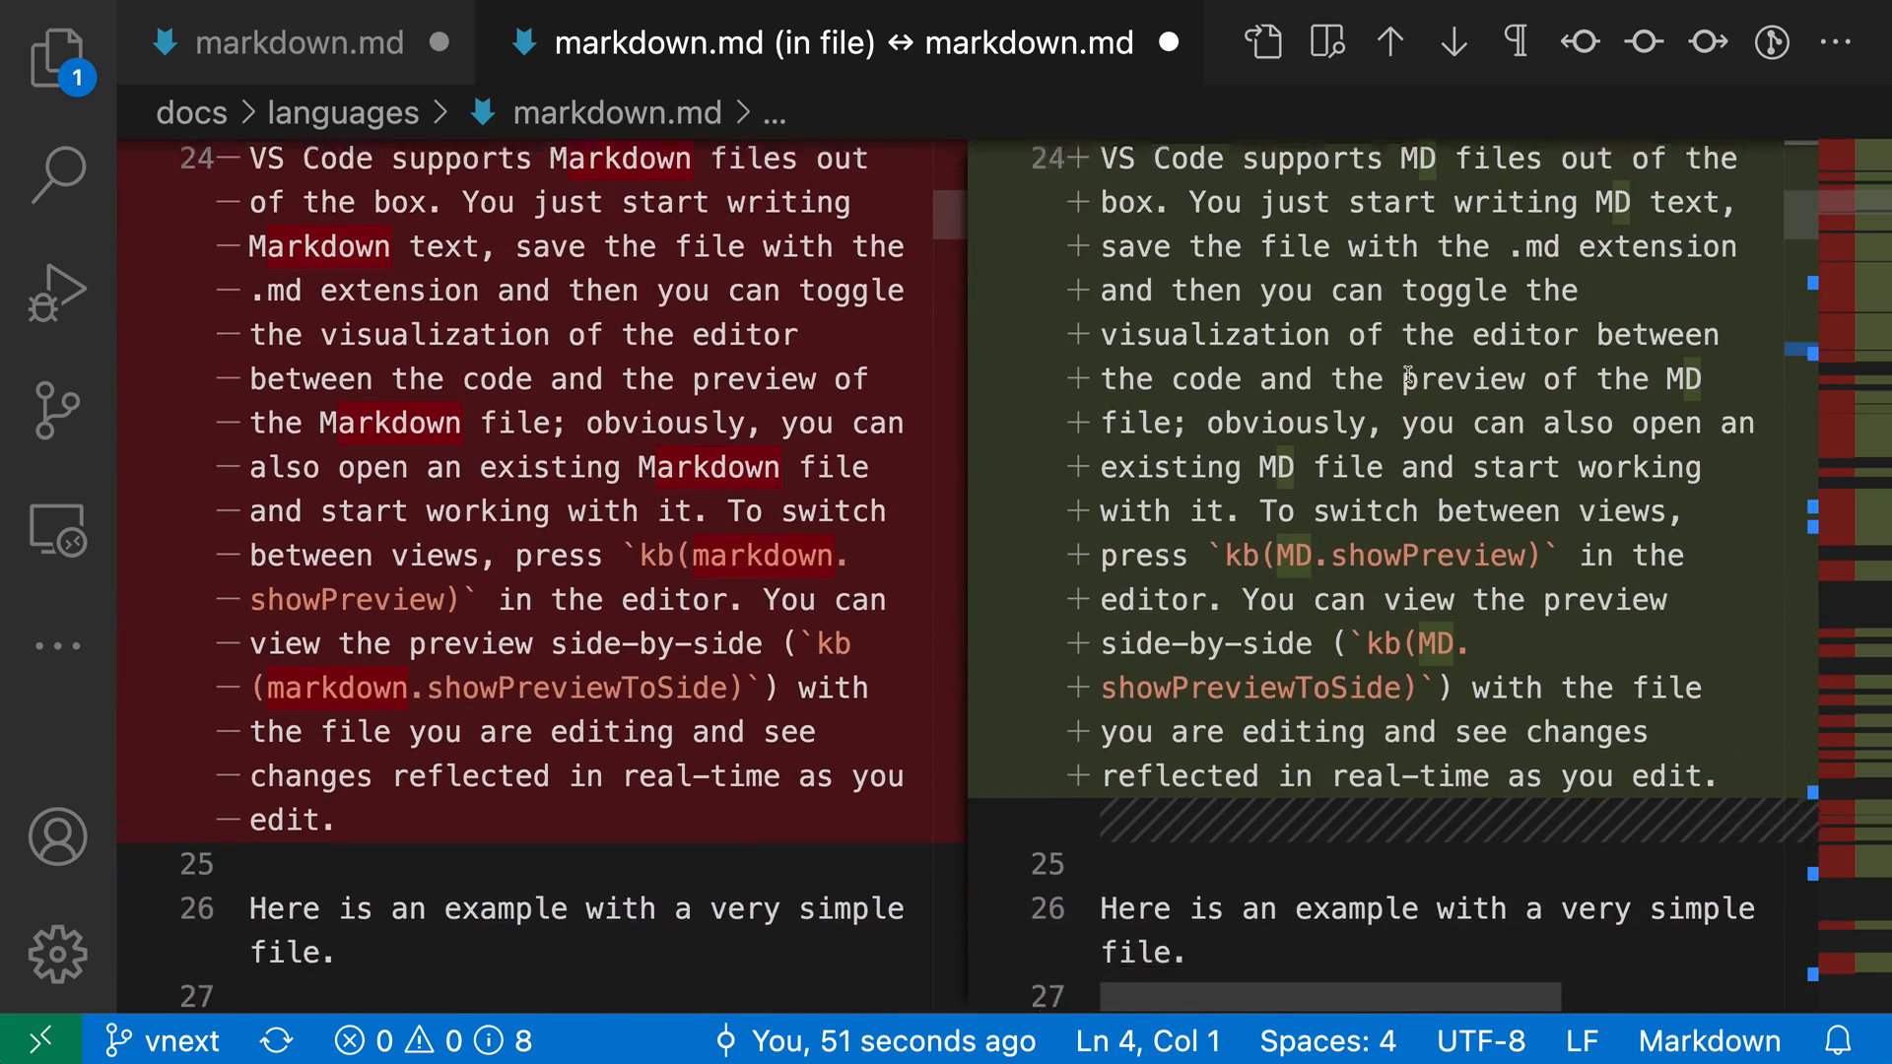
{"action": "scroll", "coordinate": [1407, 377], "scroll_direction": "down", "scroll_amount": 3}
{"action": "scroll", "coordinate": [1407, 374], "scroll_direction": "down", "scroll_amount": 3}
{"action": "scroll", "coordinate": [1407, 374], "scroll_direction": "down", "scroll_amount": 3}
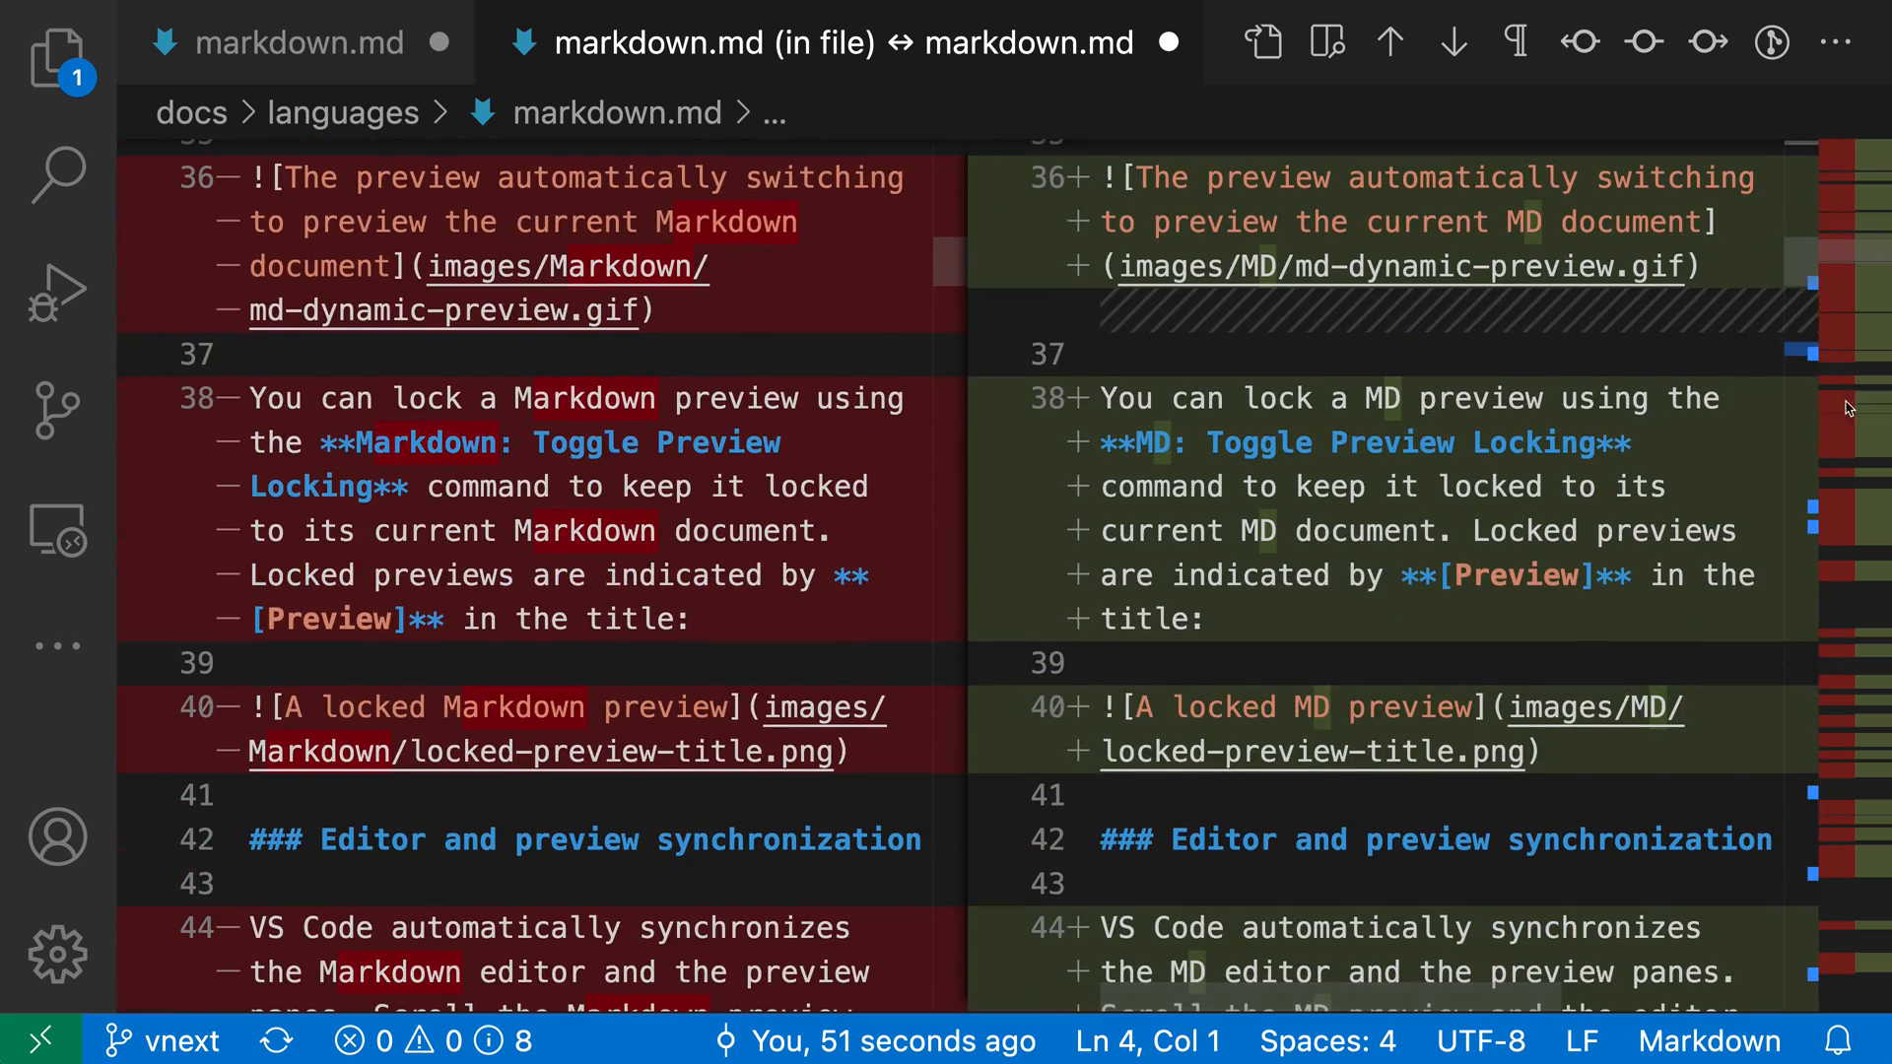
{"action": "left_click", "coordinate": [1855, 409]}
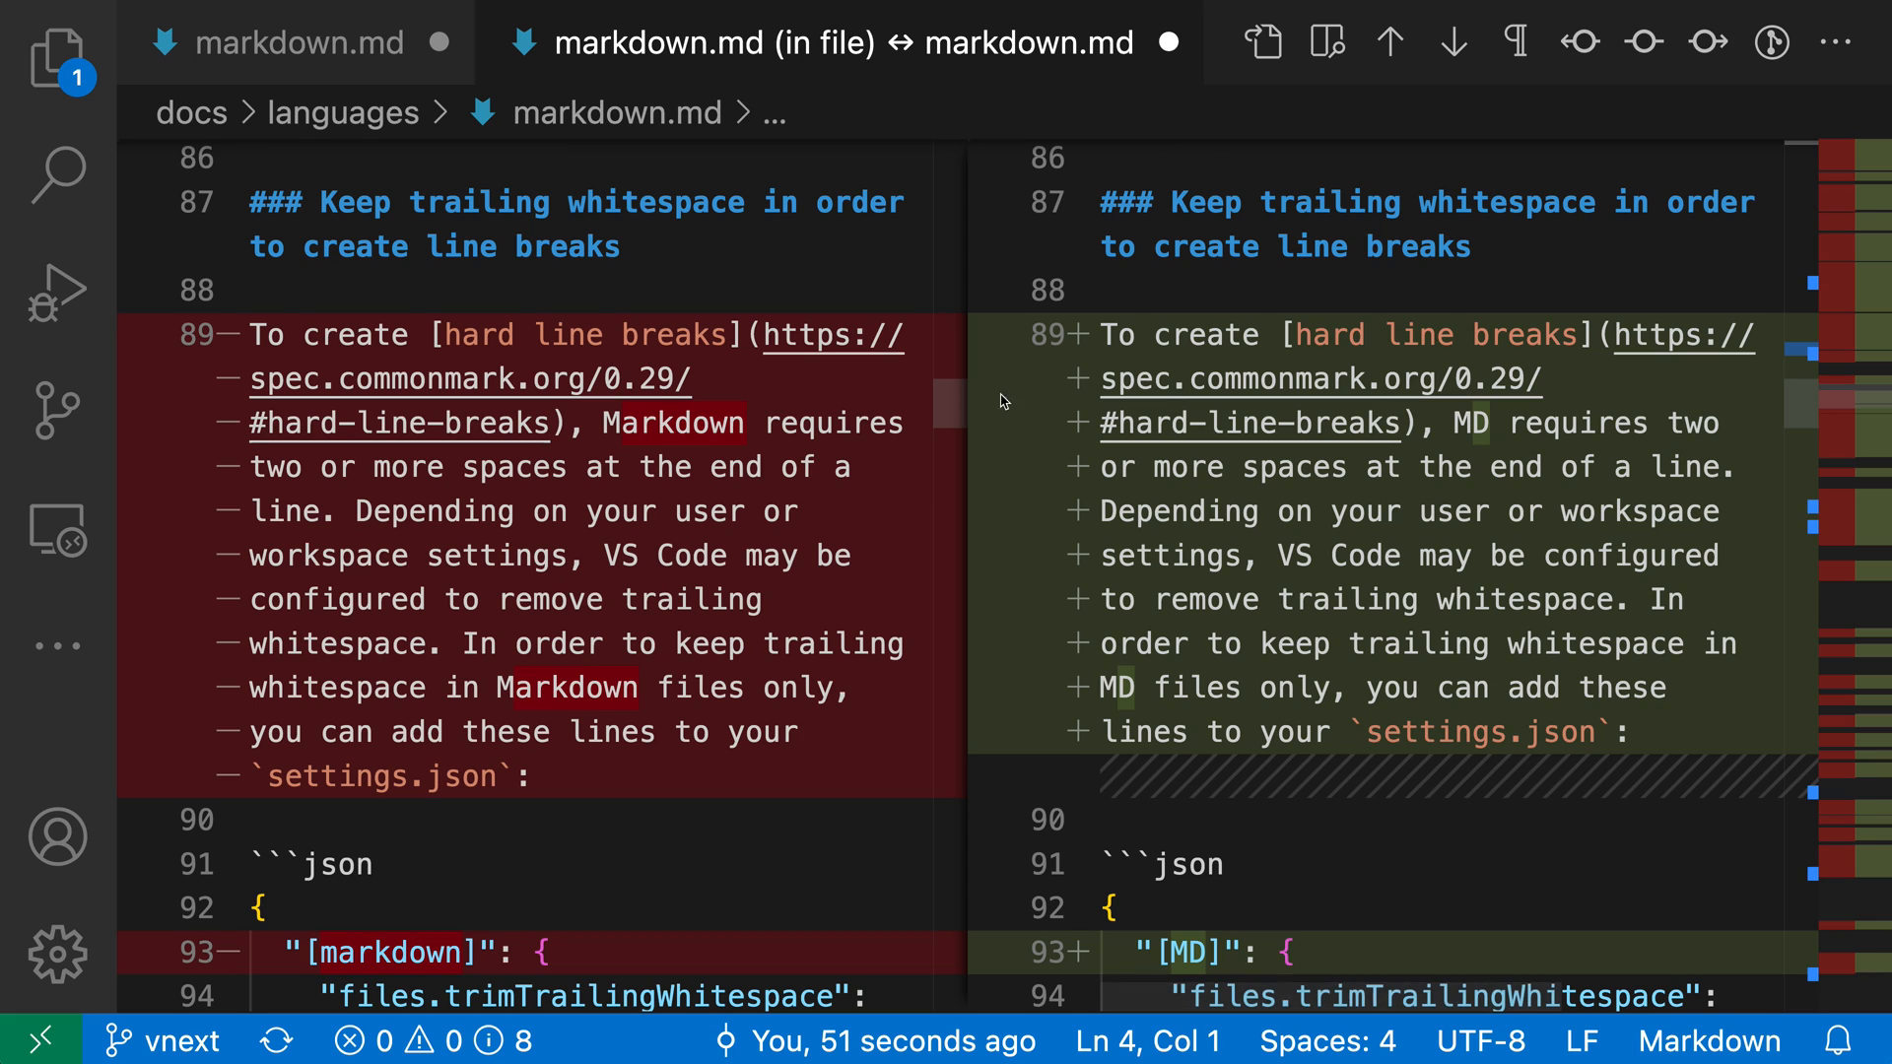
Step: Switch the diff editor to Inline View via its More Actions menu
{"action": "left_click", "coordinate": [1833, 48]}
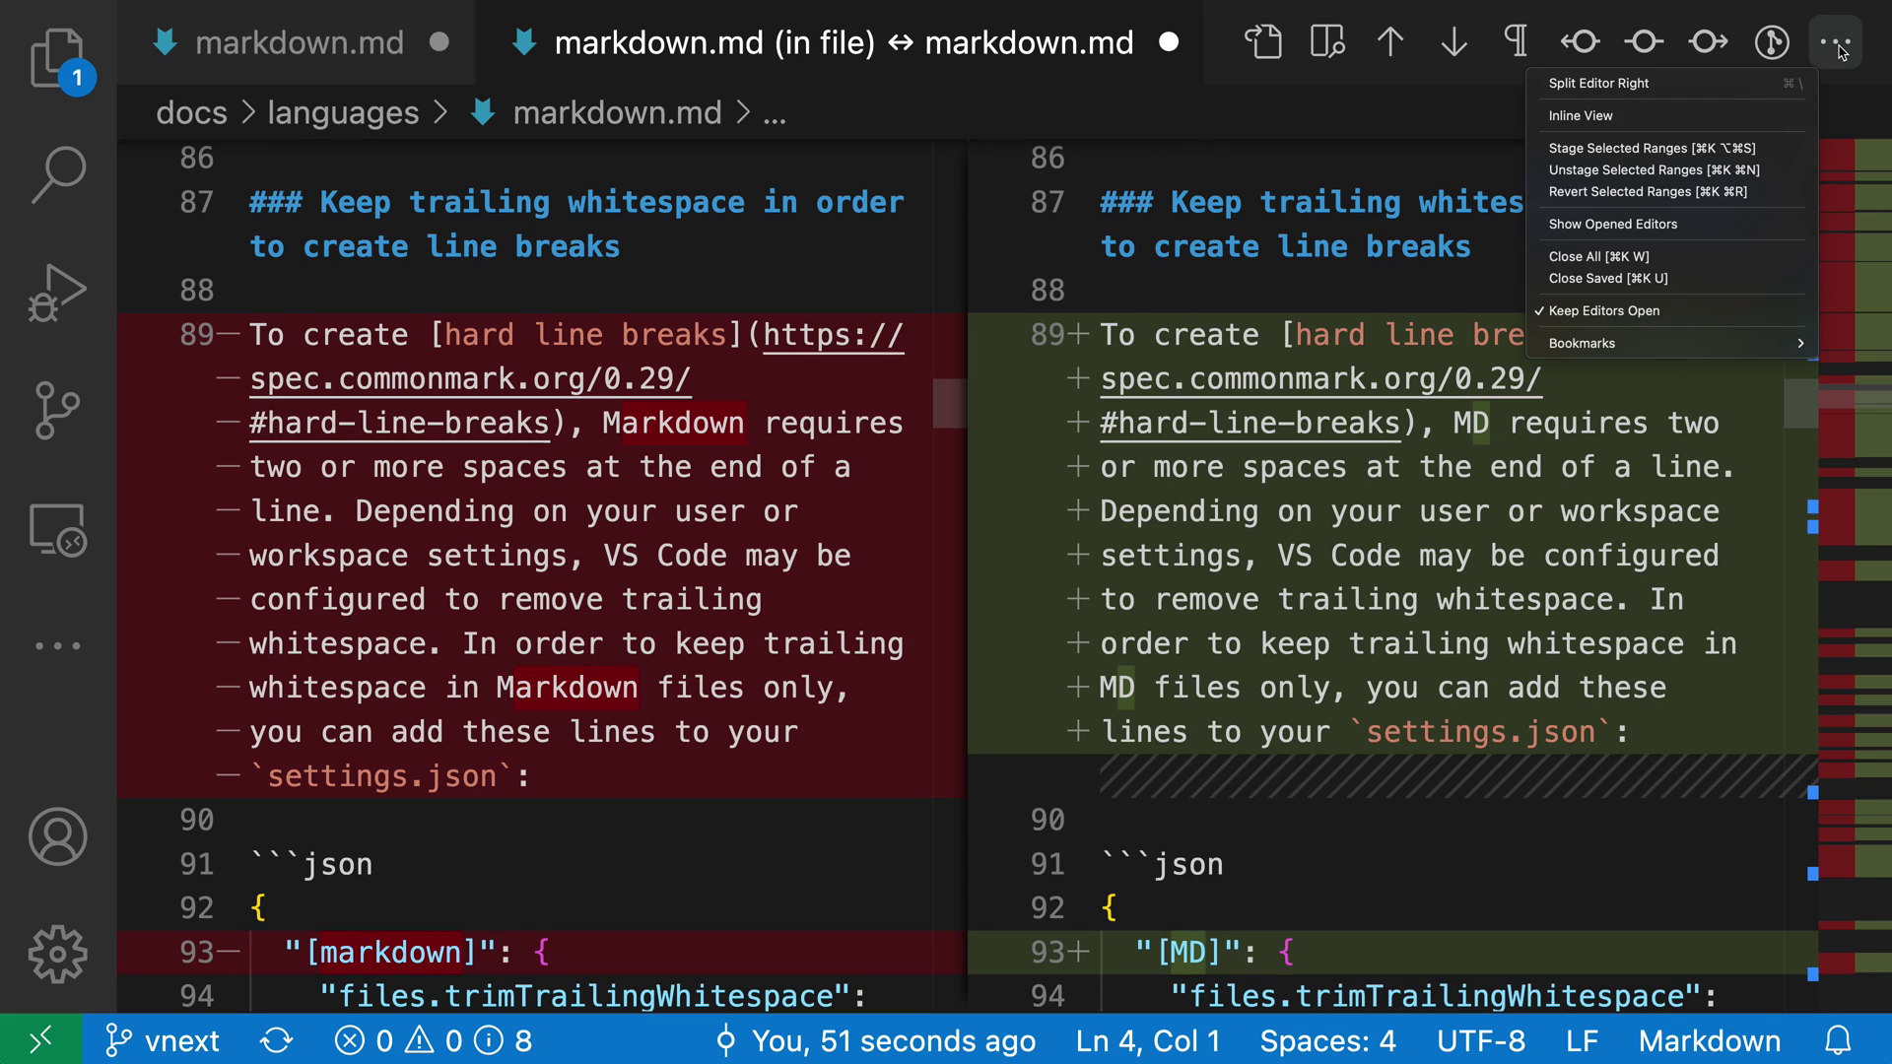
{"action": "left_click", "coordinate": [1616, 118]}
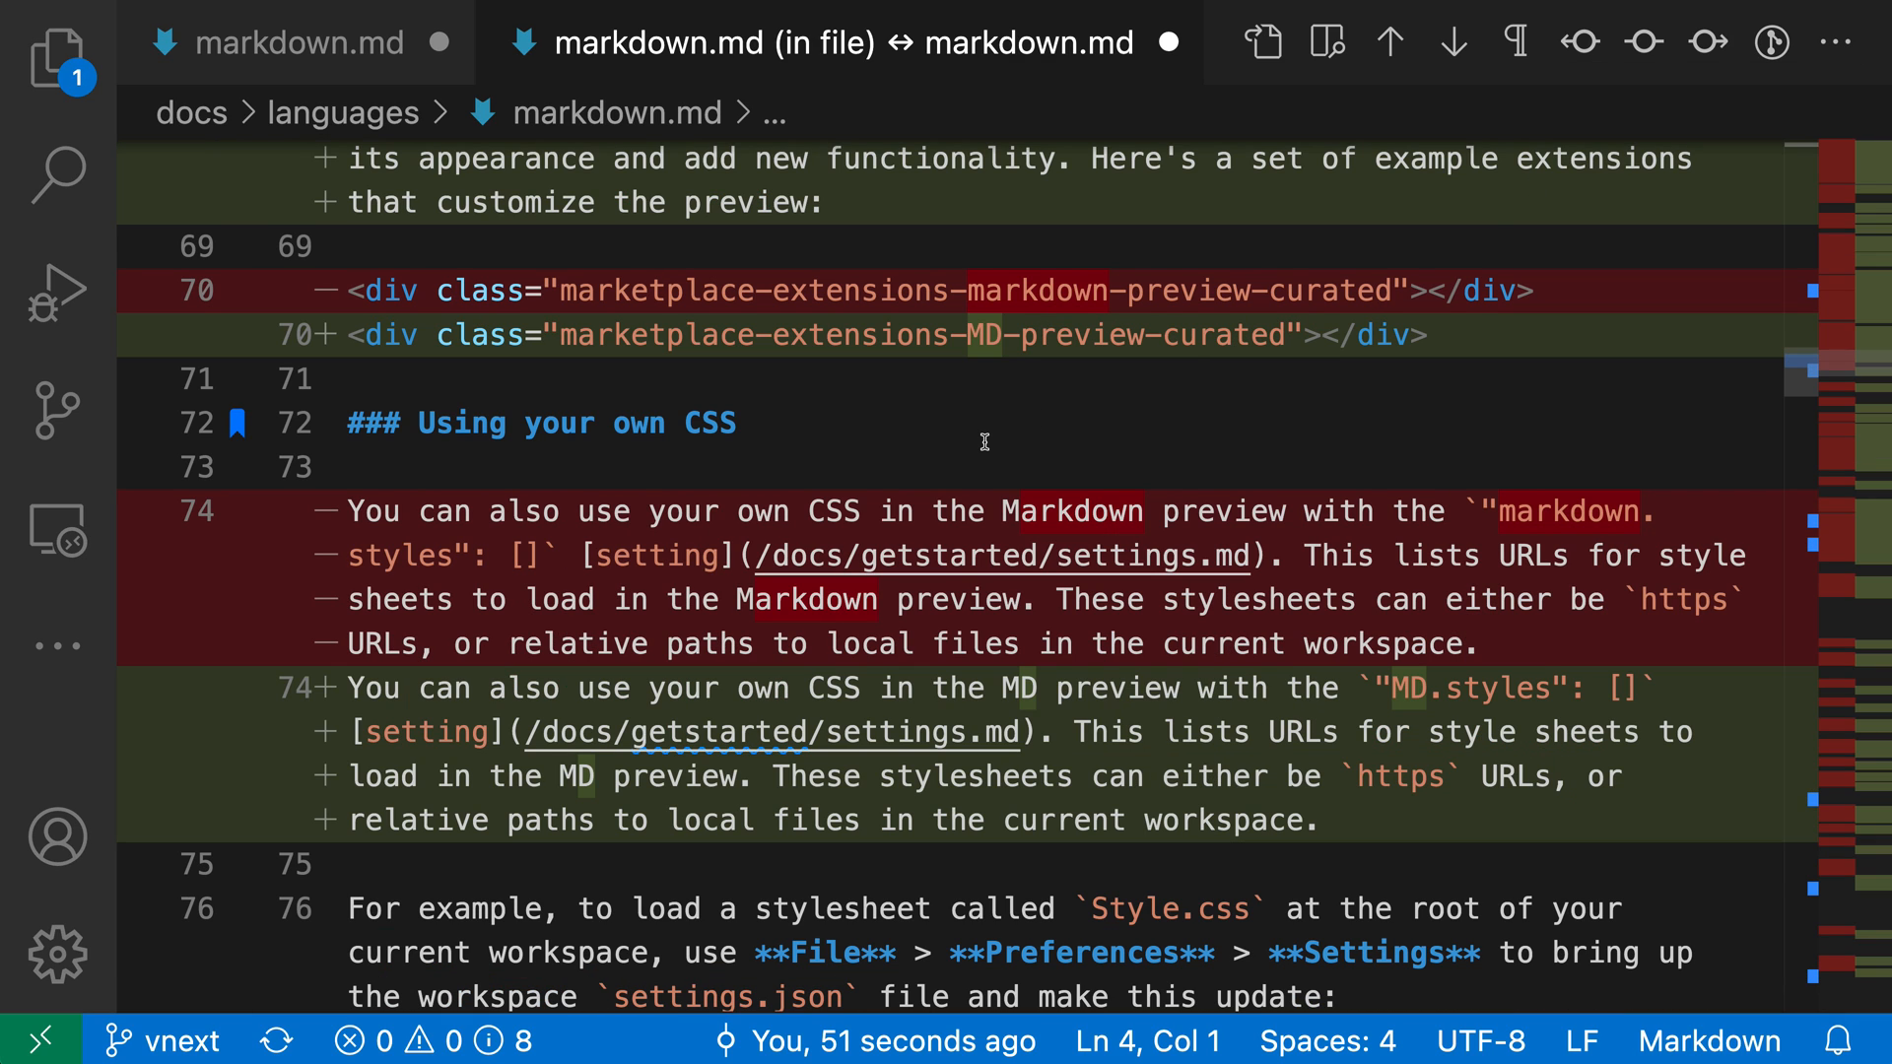